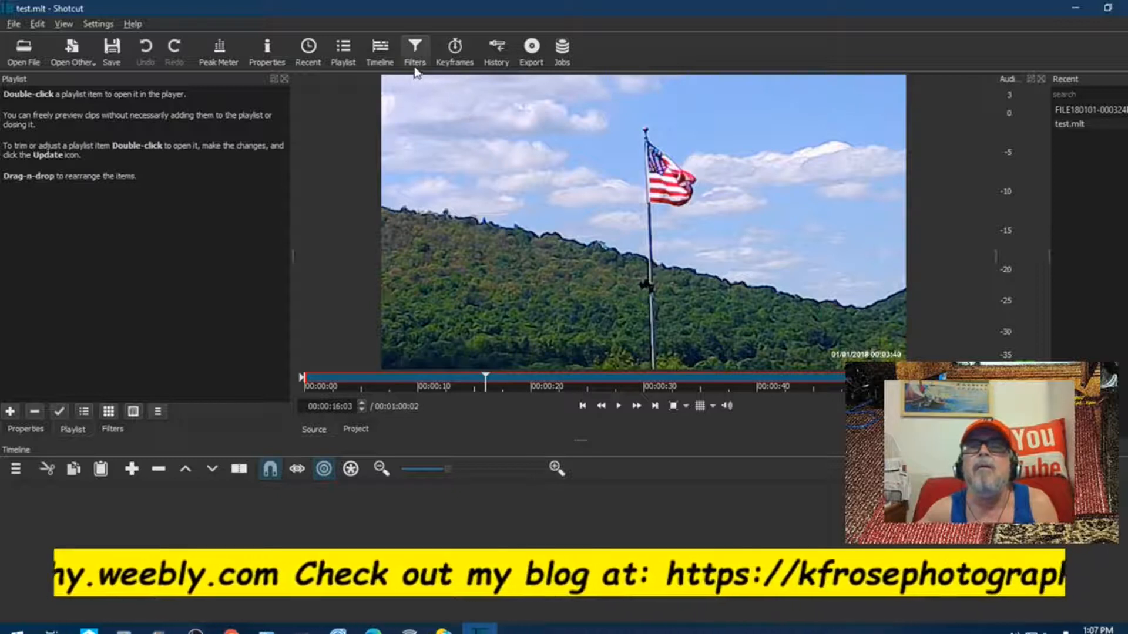
left_click(345, 48)
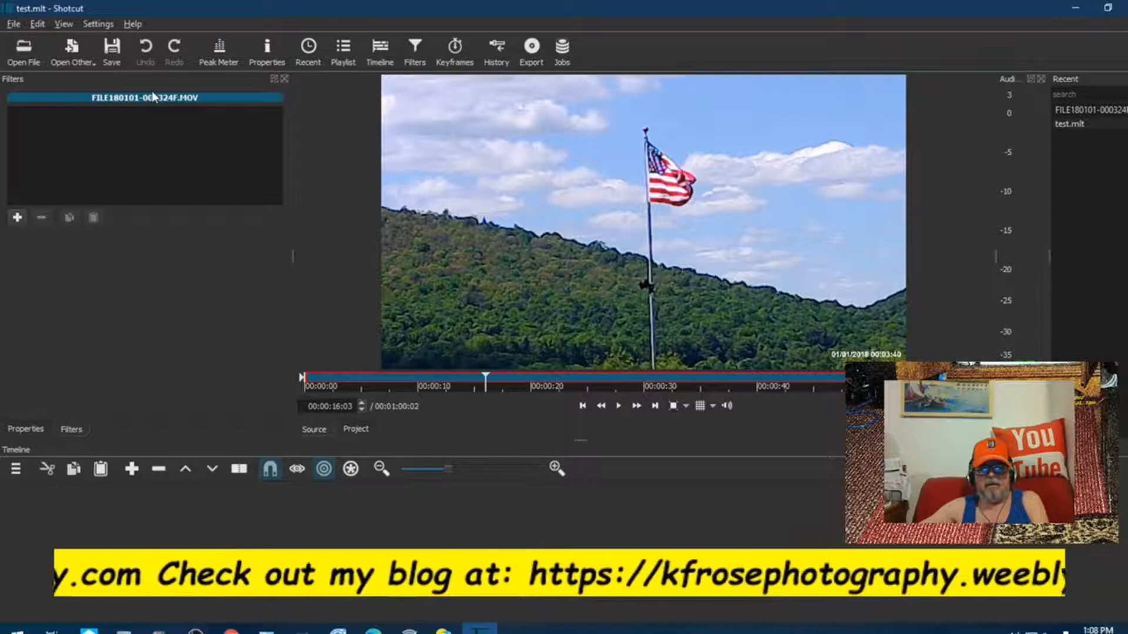
left_click(18, 218)
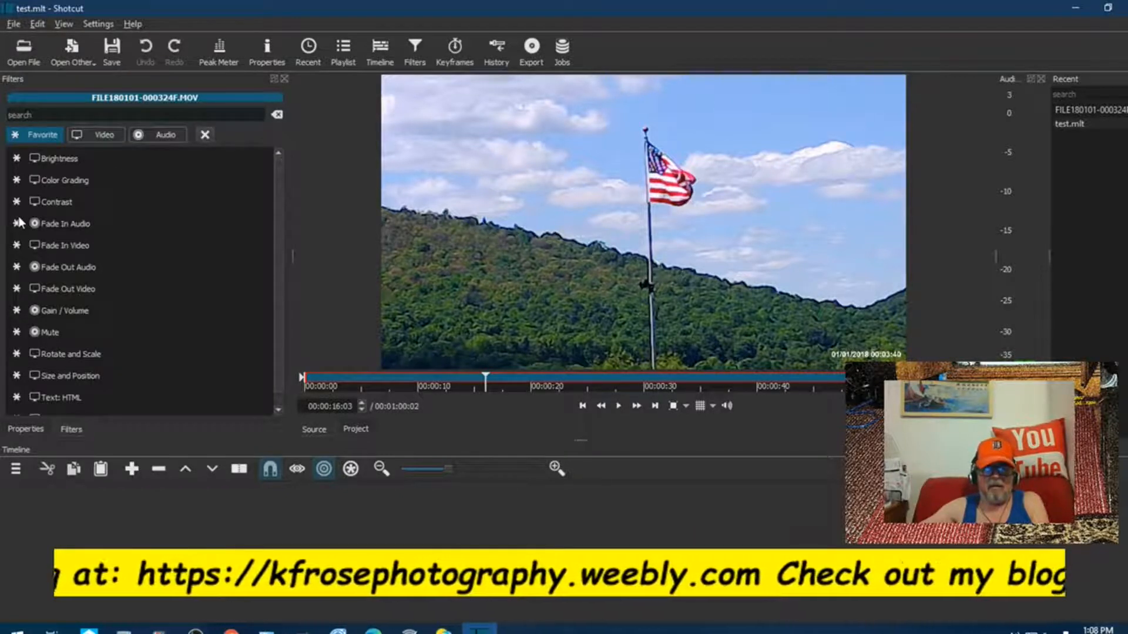
scroll(19, 222, "down", 1)
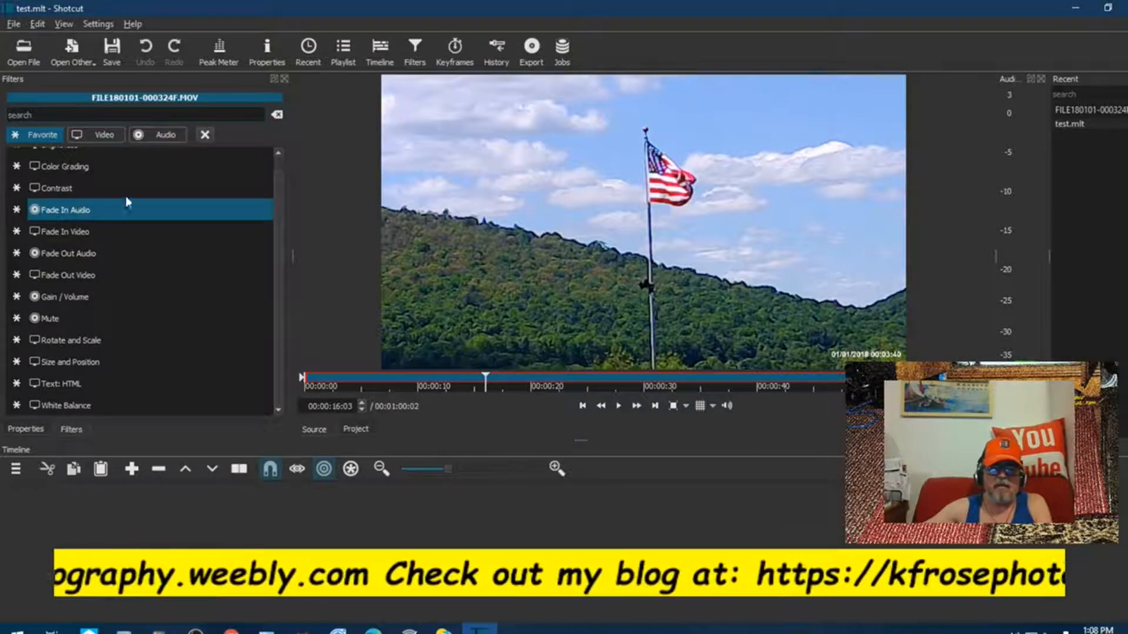
scroll(145, 164, "up", 1)
left_click(103, 134)
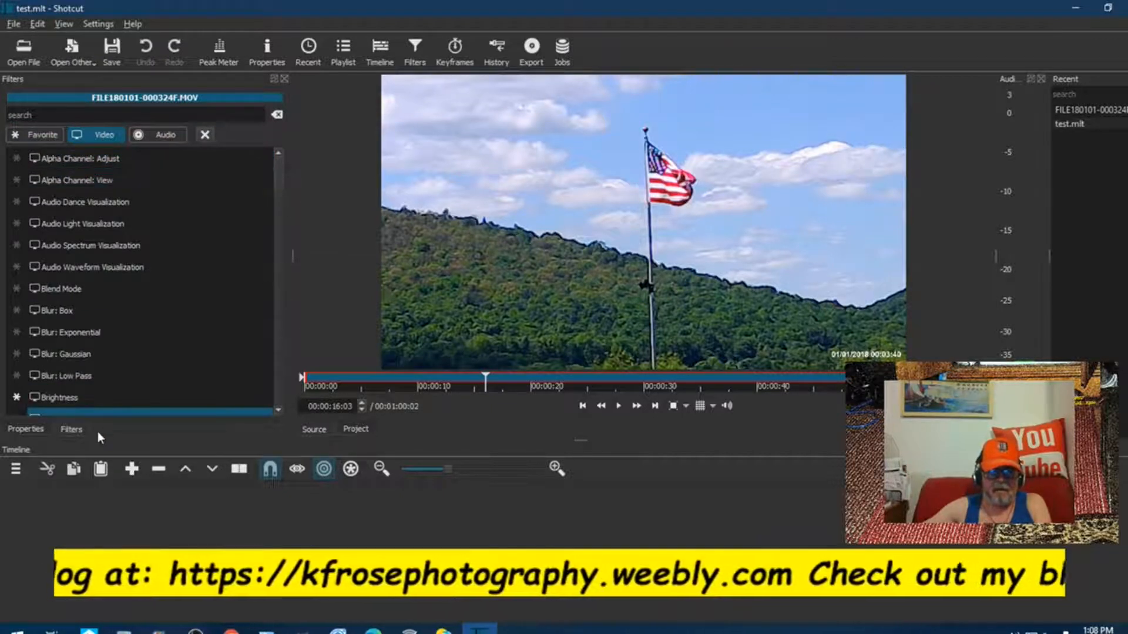
left_click(36, 435)
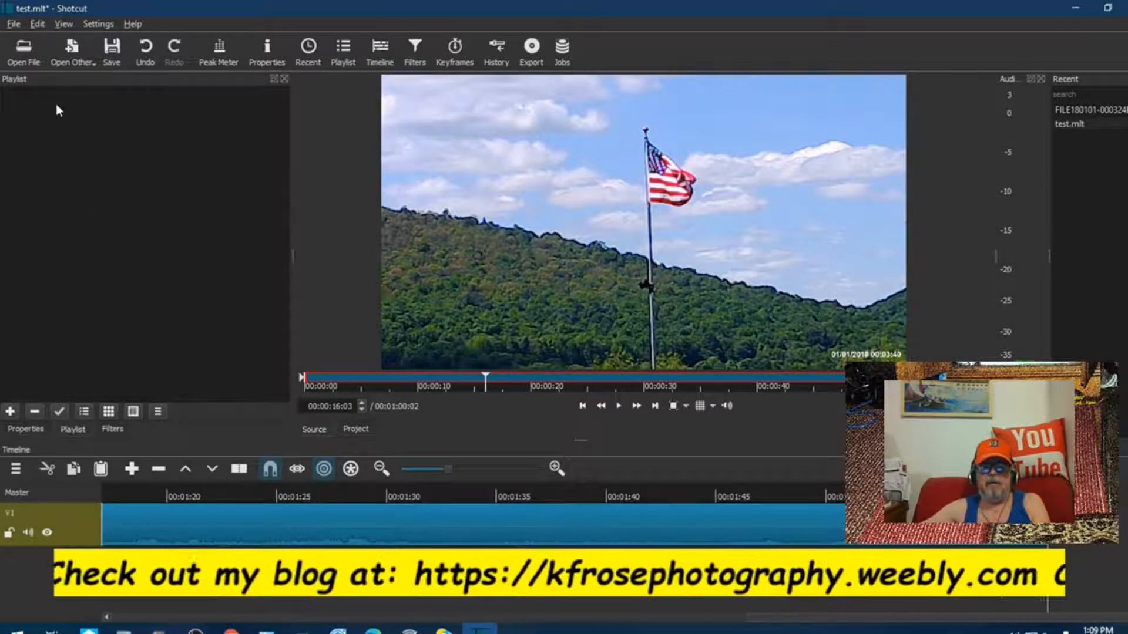
right_click(38, 84)
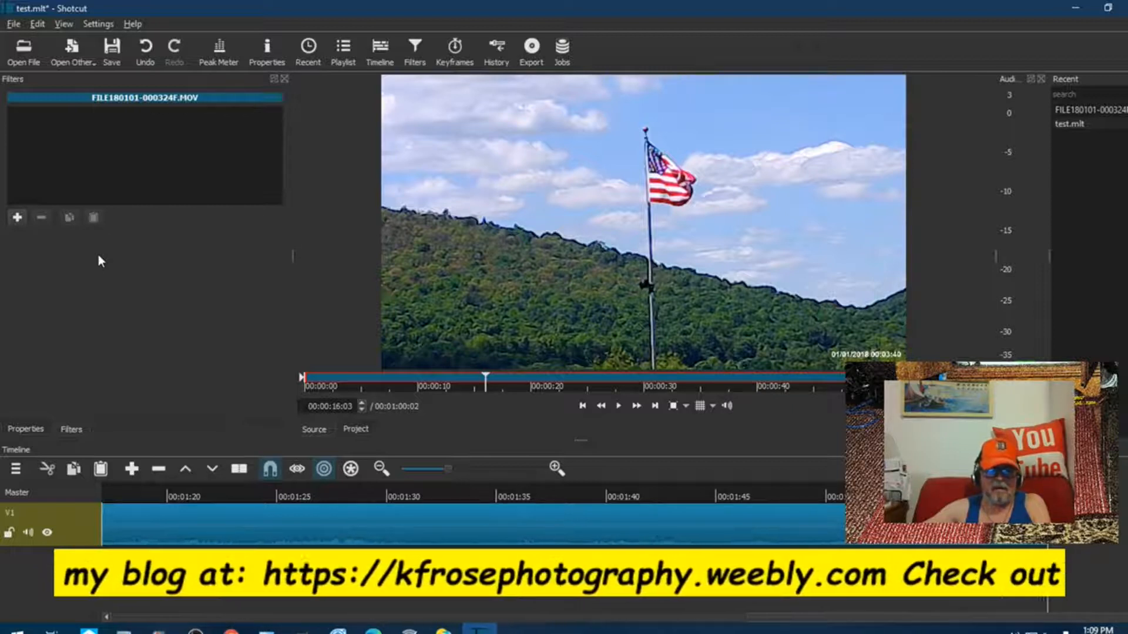
left_click(21, 430)
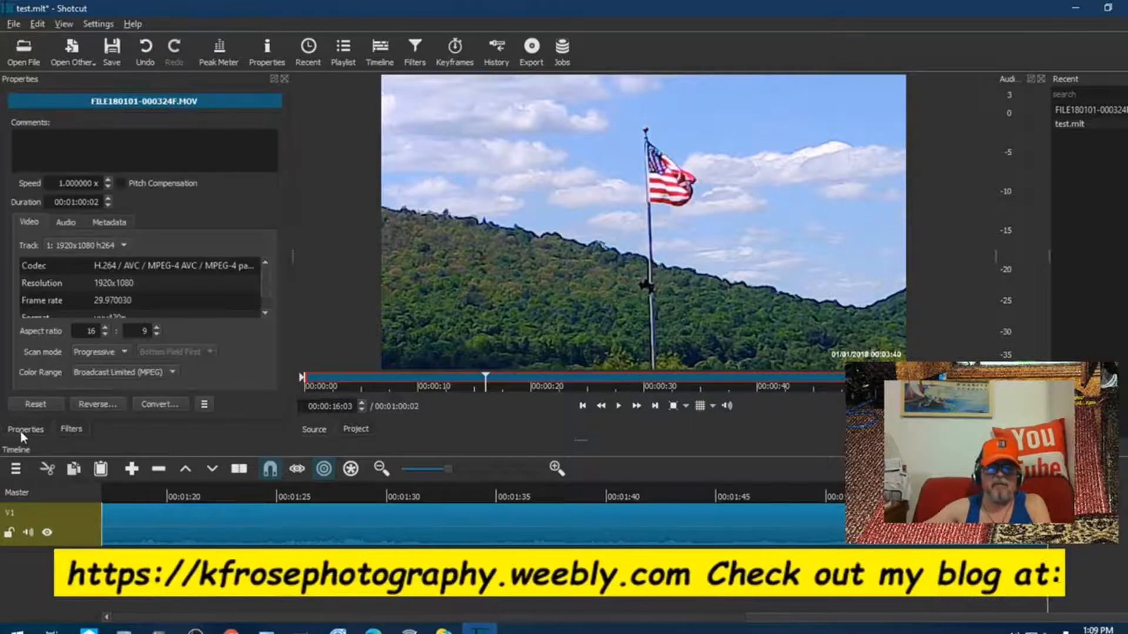
left_click(70, 428)
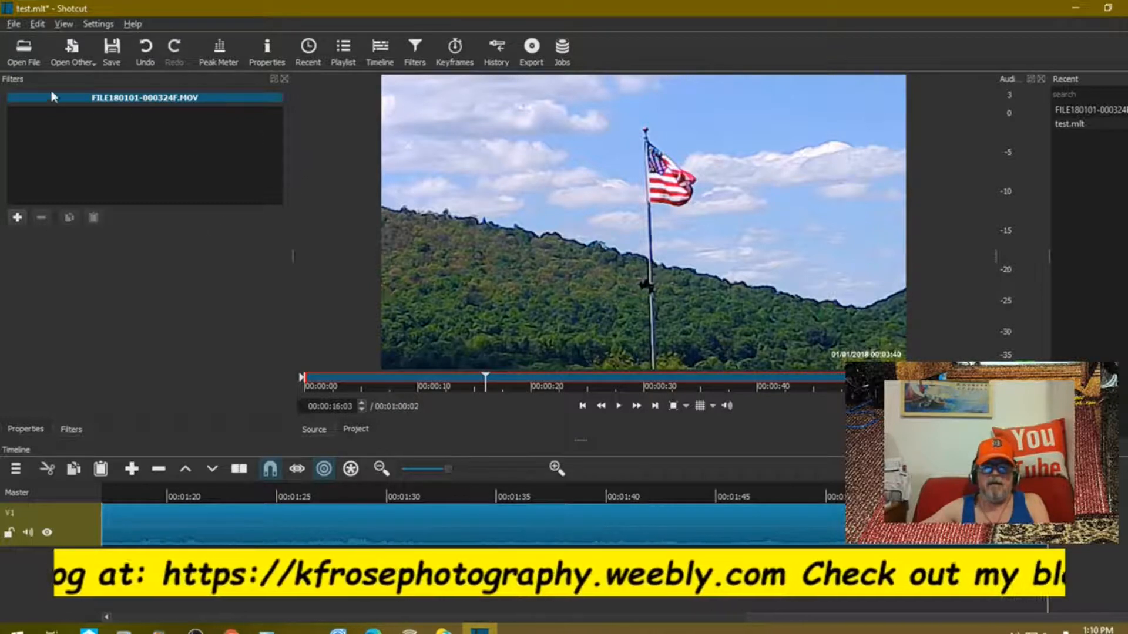
left_click(17, 51)
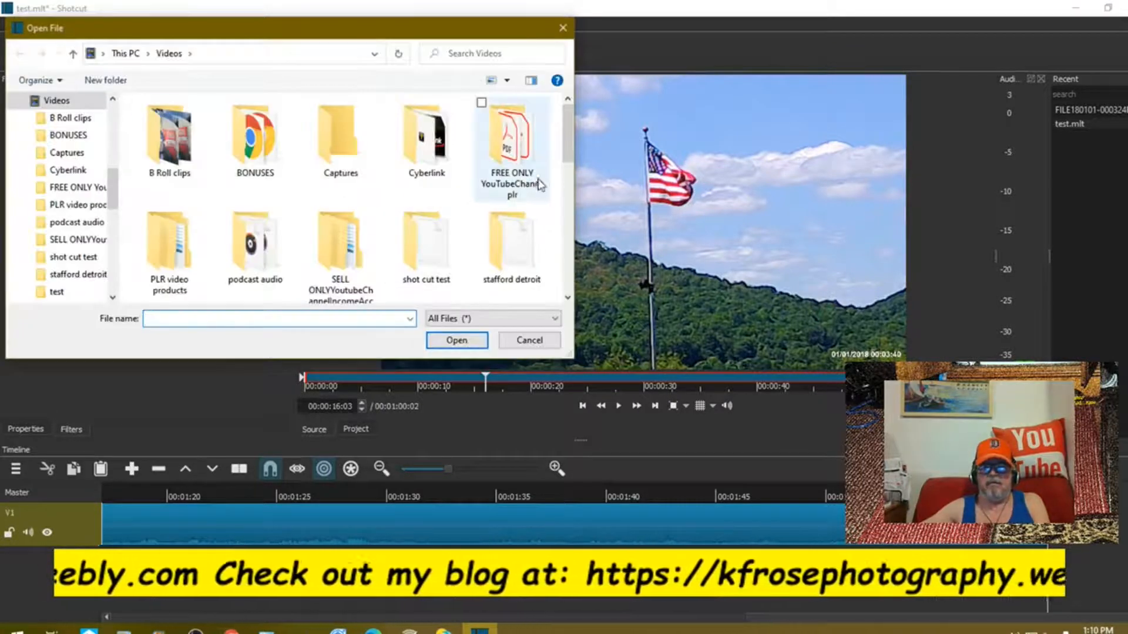
left_click_drag(567, 156, 561, 310)
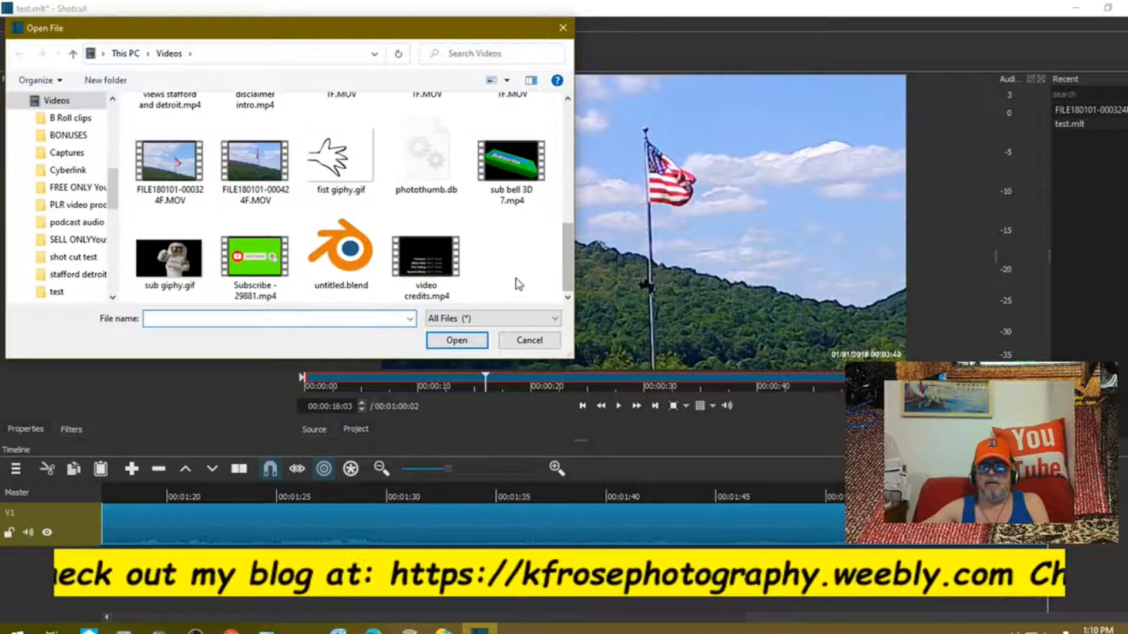
left_click(259, 170)
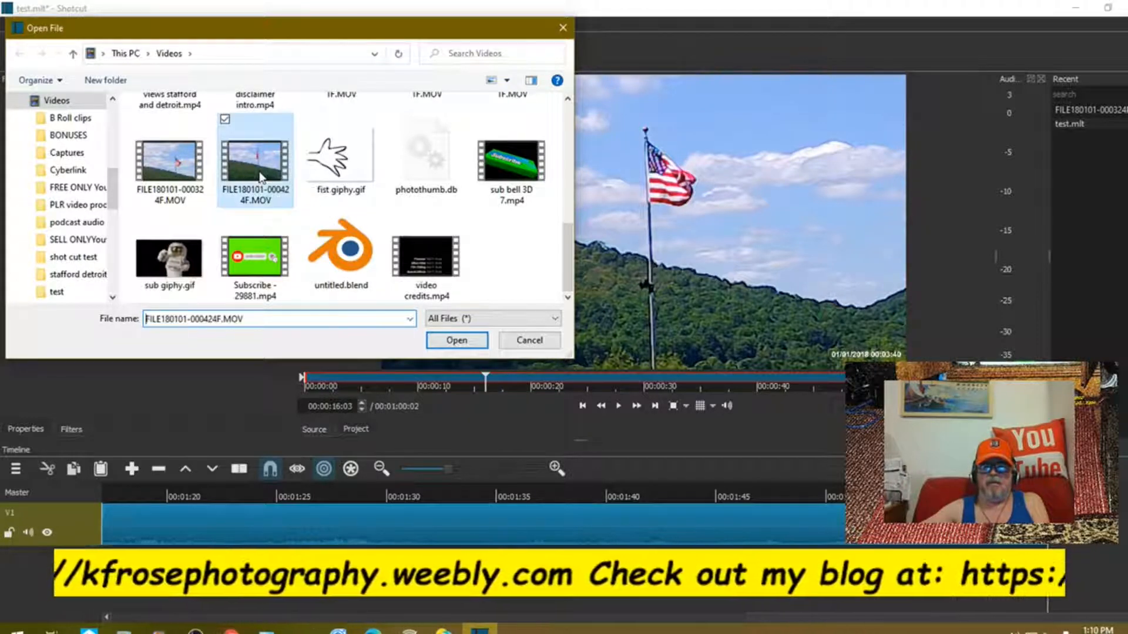
left_click(456, 341)
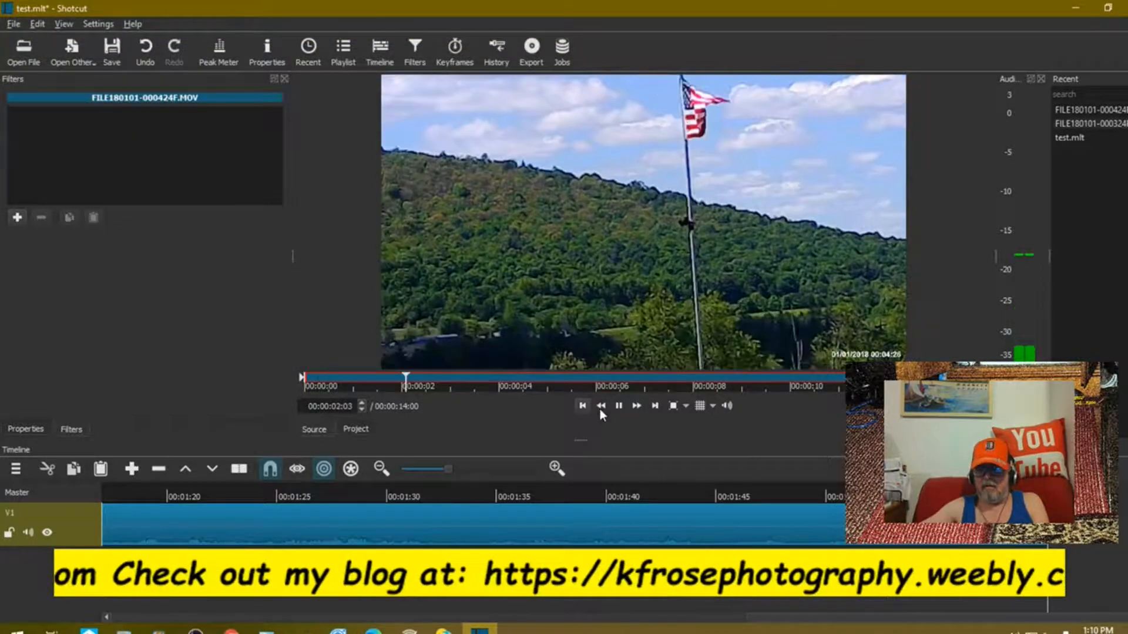
key("space")
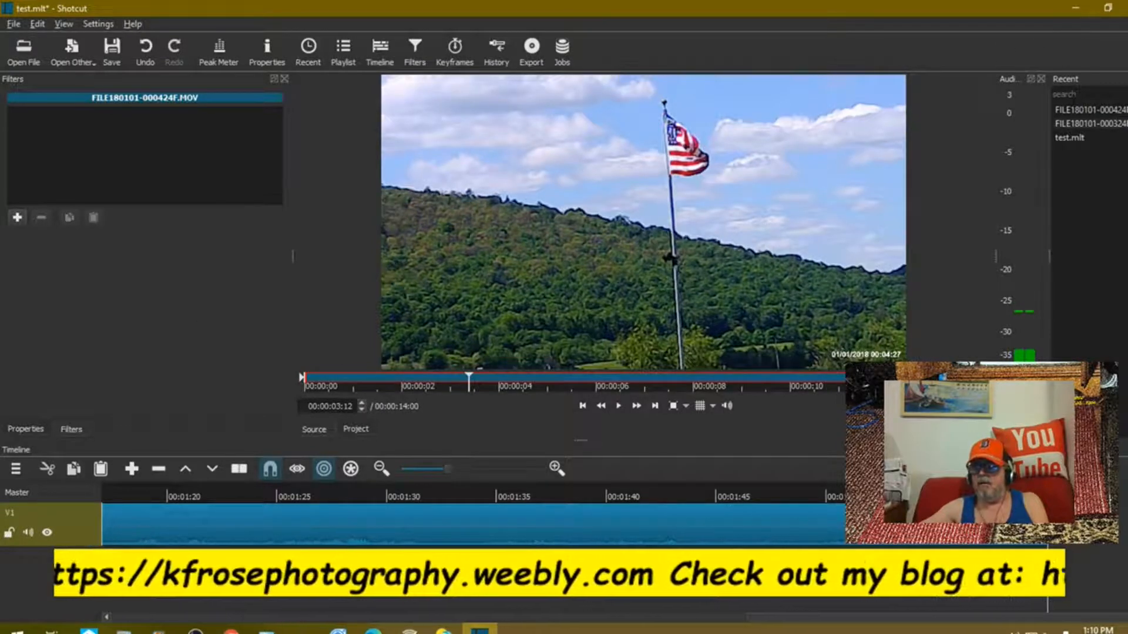
left_click(1070, 114)
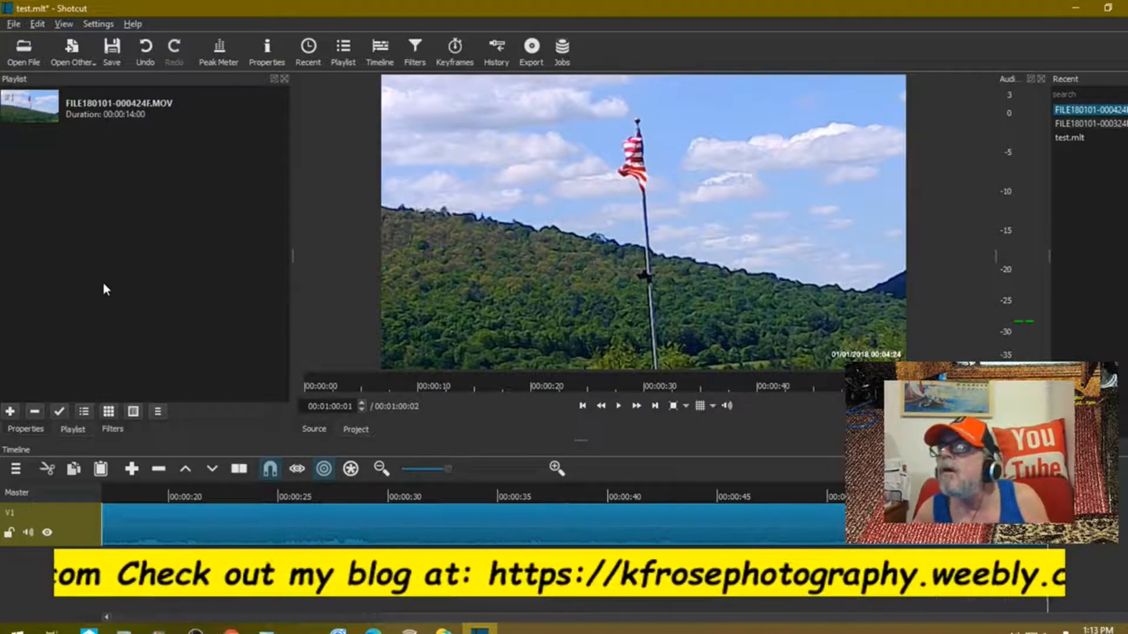
left_click(1125, 123)
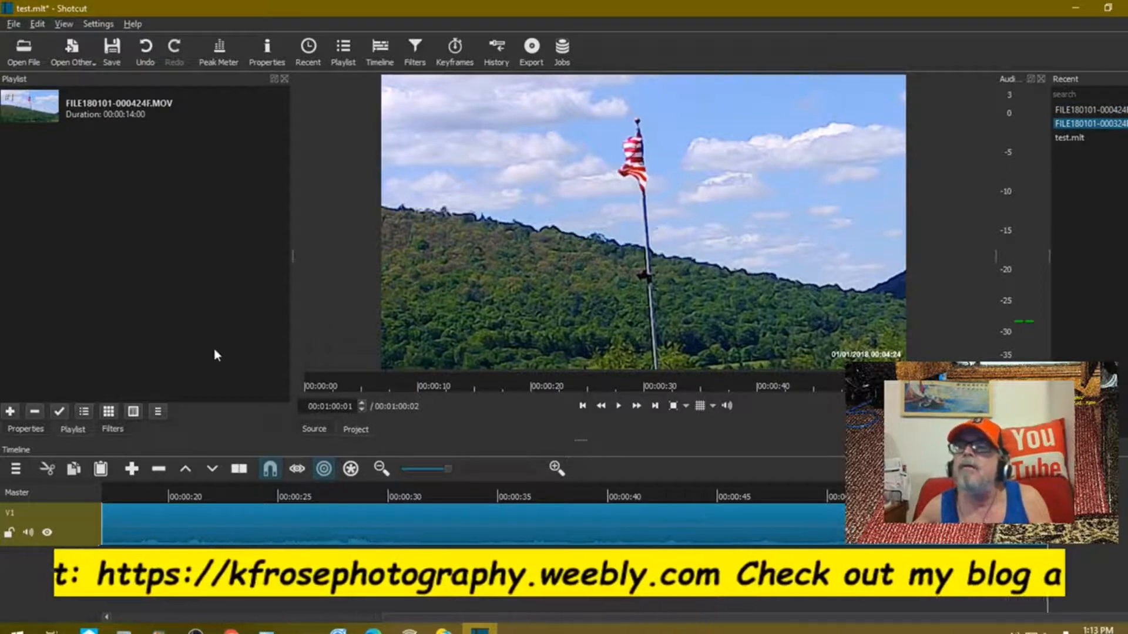
left_click(10, 413)
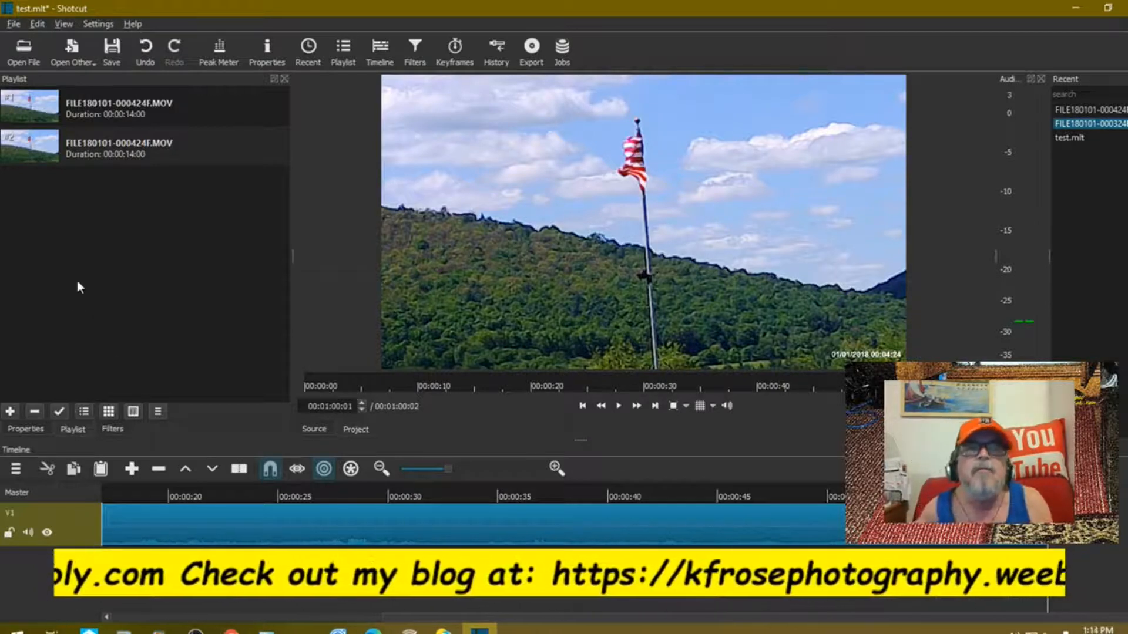
- Place the first playlist clip after the existing clip on track V1 and overlap the two to create a transition
left_click(138, 105)
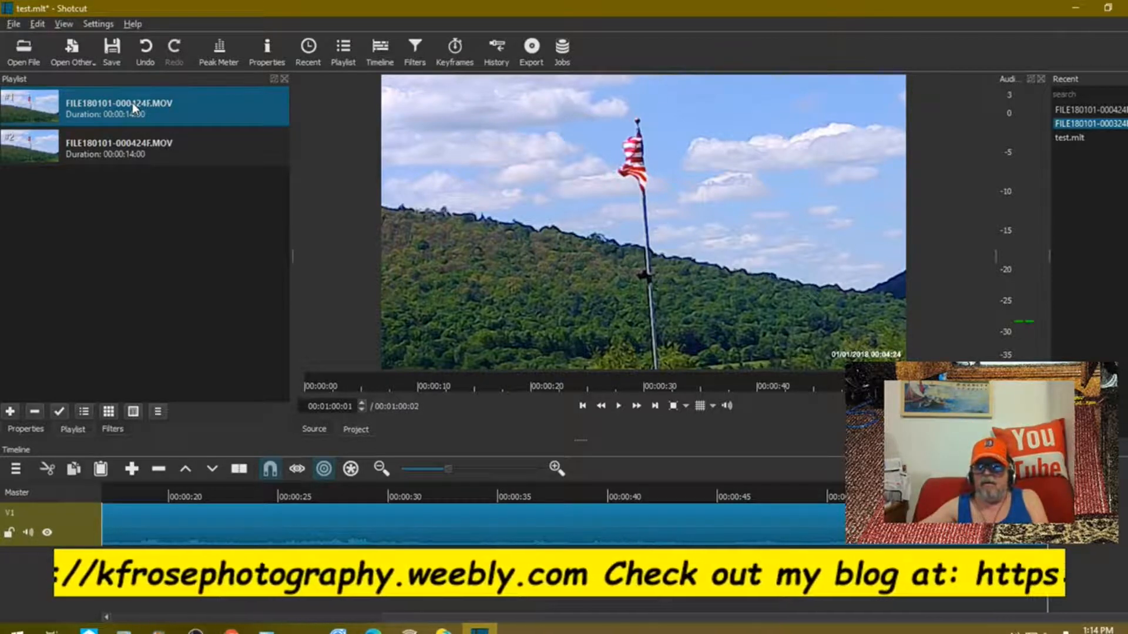
left_click_drag(132, 102, 987, 523)
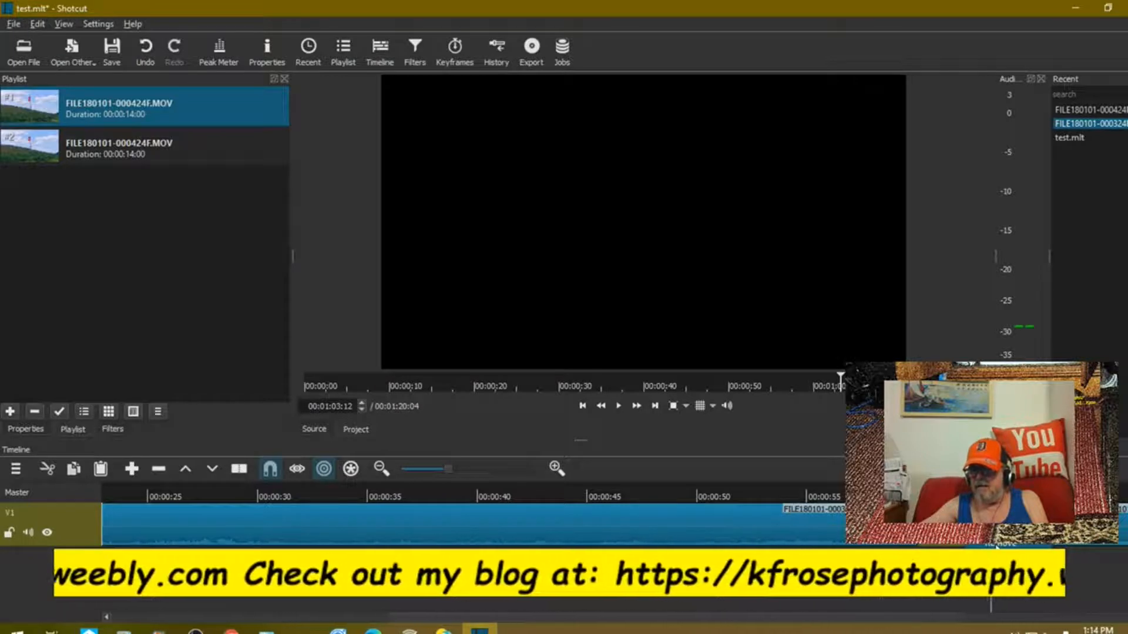
left_click(996, 547)
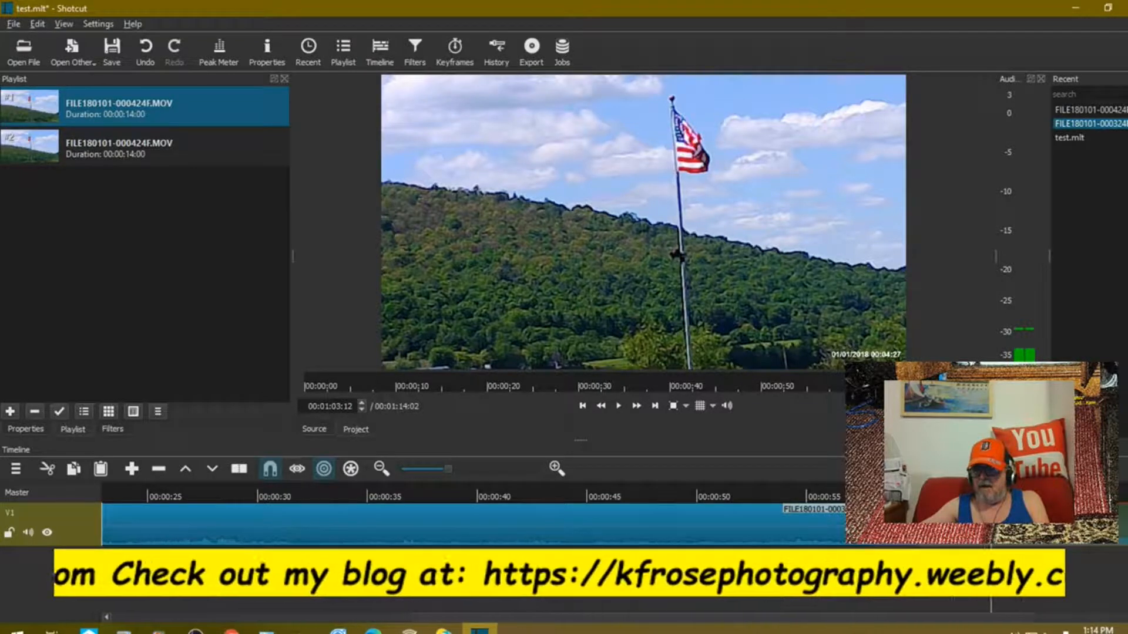
left_click_drag(983, 535, 944, 535)
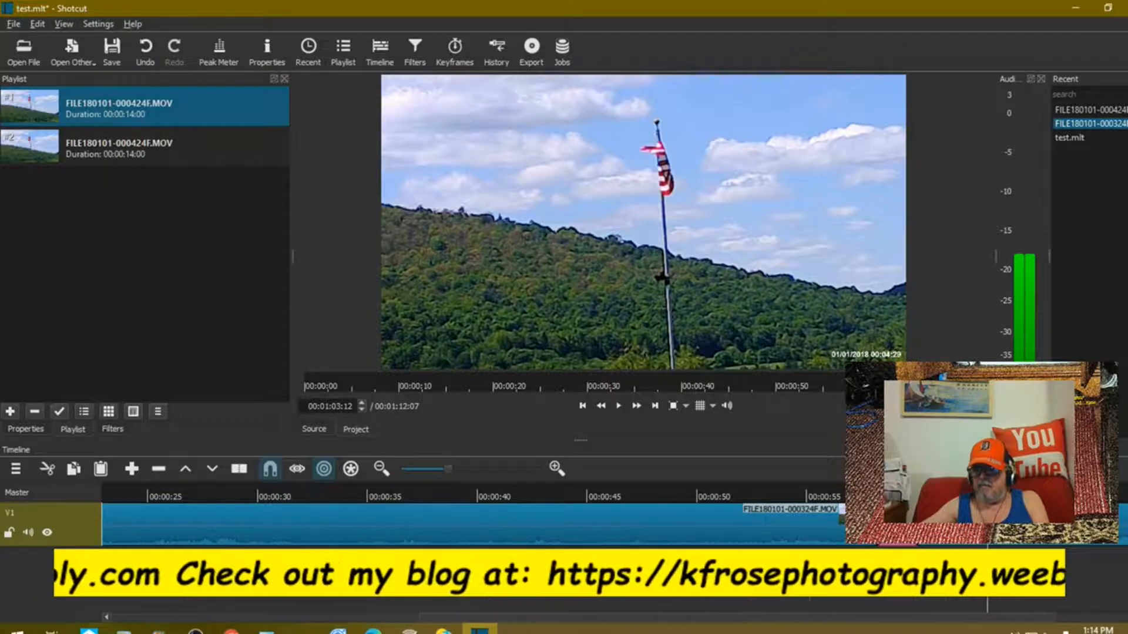
- Play the timeline from about 00:00:55:20 through the transition, and pause just past it
left_click(821, 502)
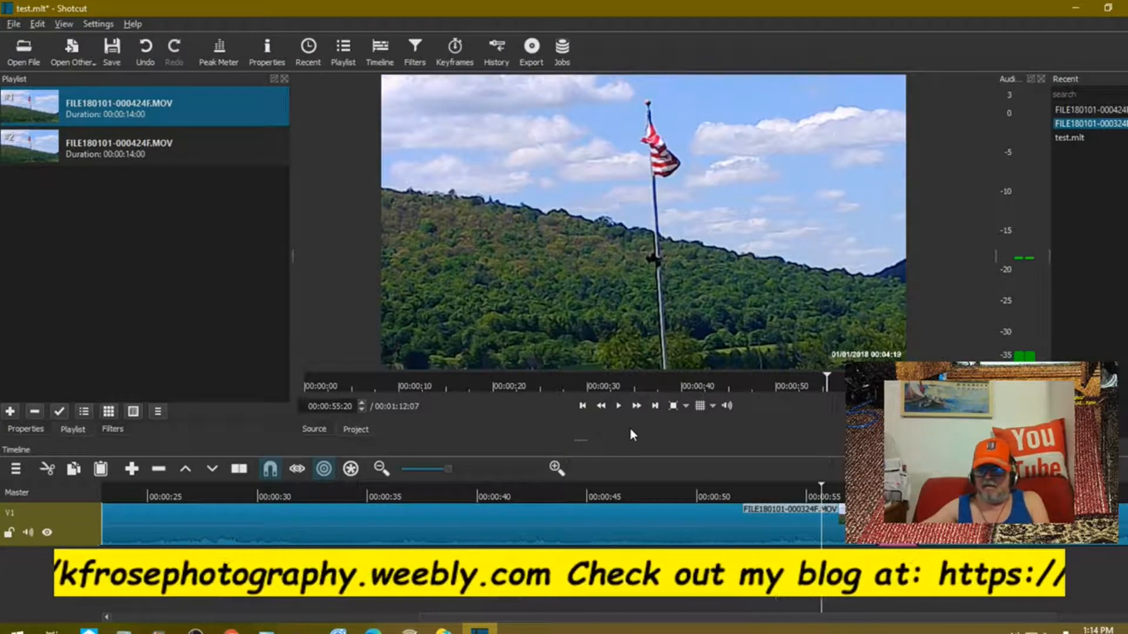
left_click(617, 405)
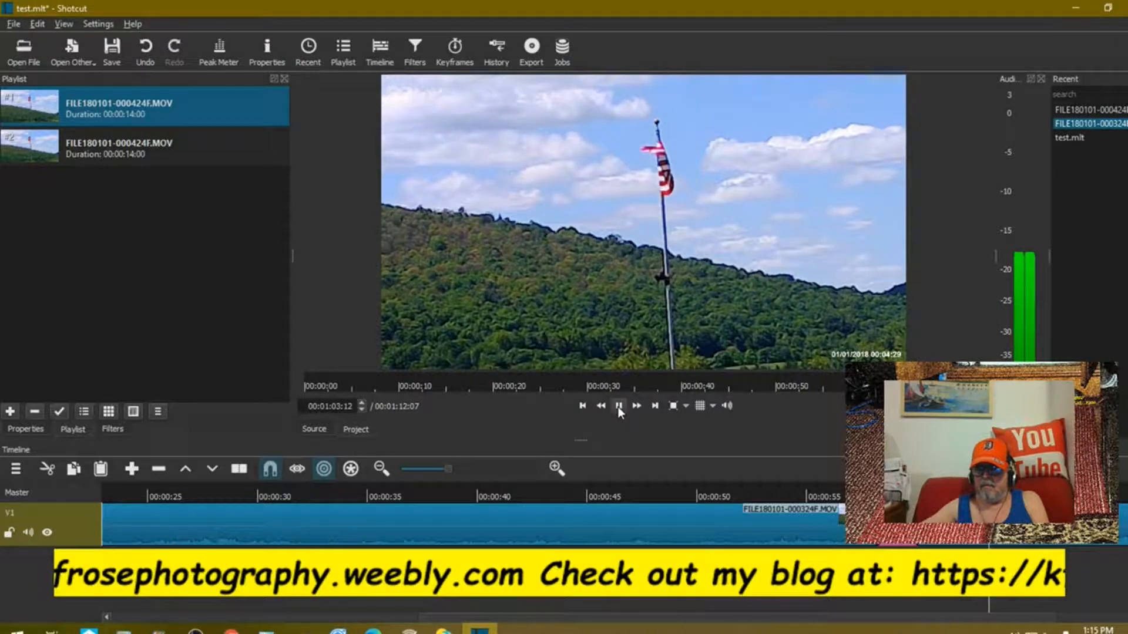
left_click(618, 407)
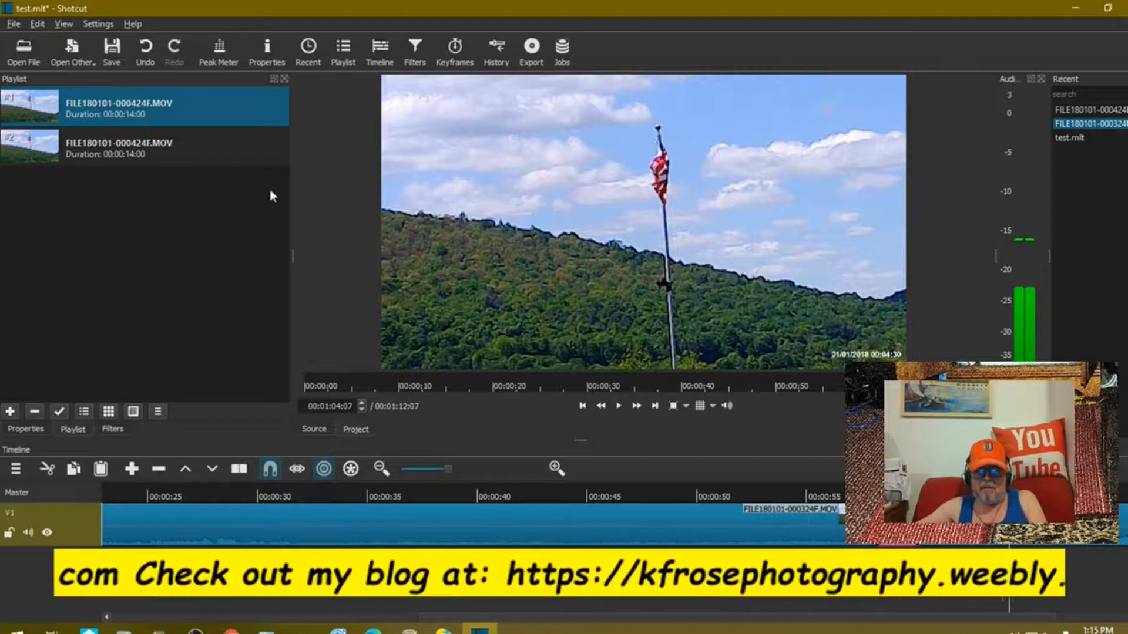
- Change the transition's video effect to Iris Circle
left_click(271, 59)
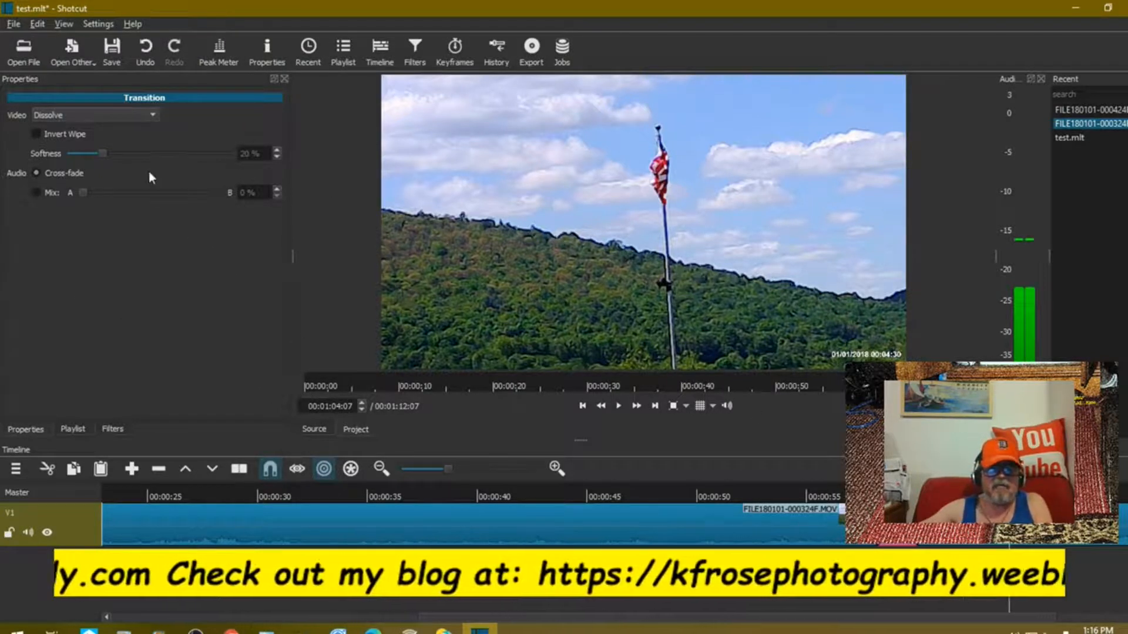
left_click(154, 115)
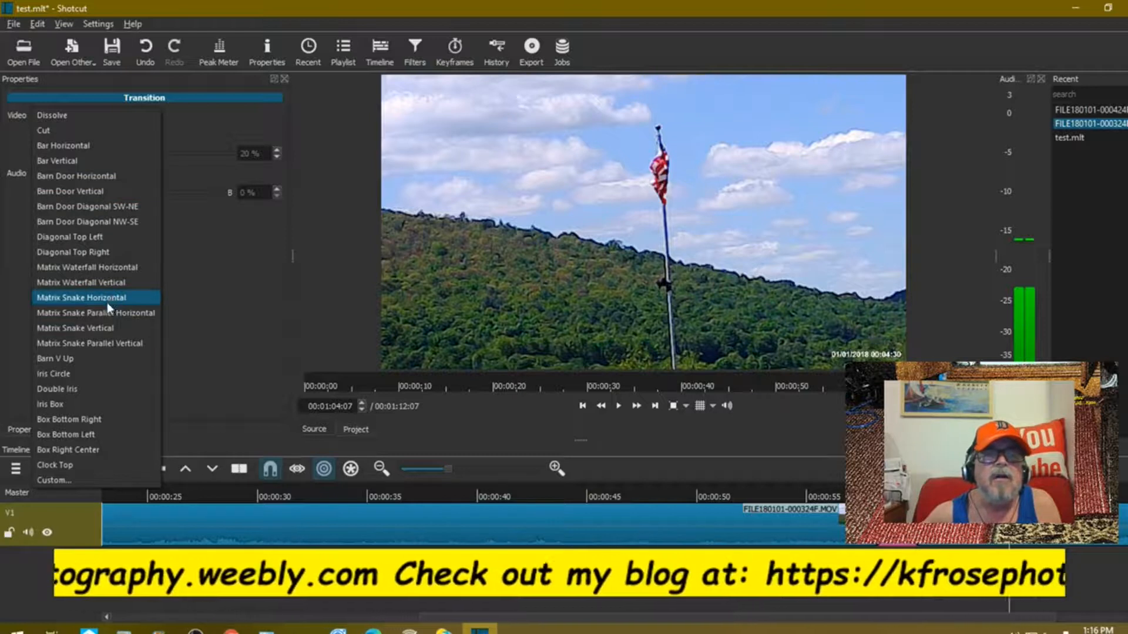
left_click(82, 375)
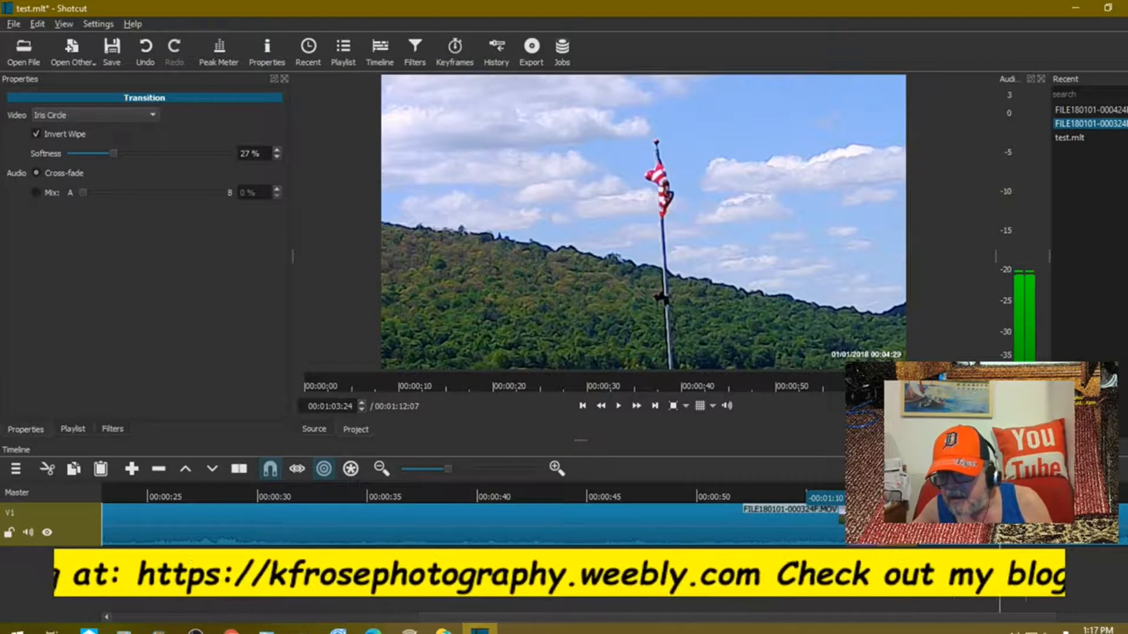
- Readjust the overlap between the two clips on track V1 to rebuild the transition
left_click_drag(908, 526, 904, 526)
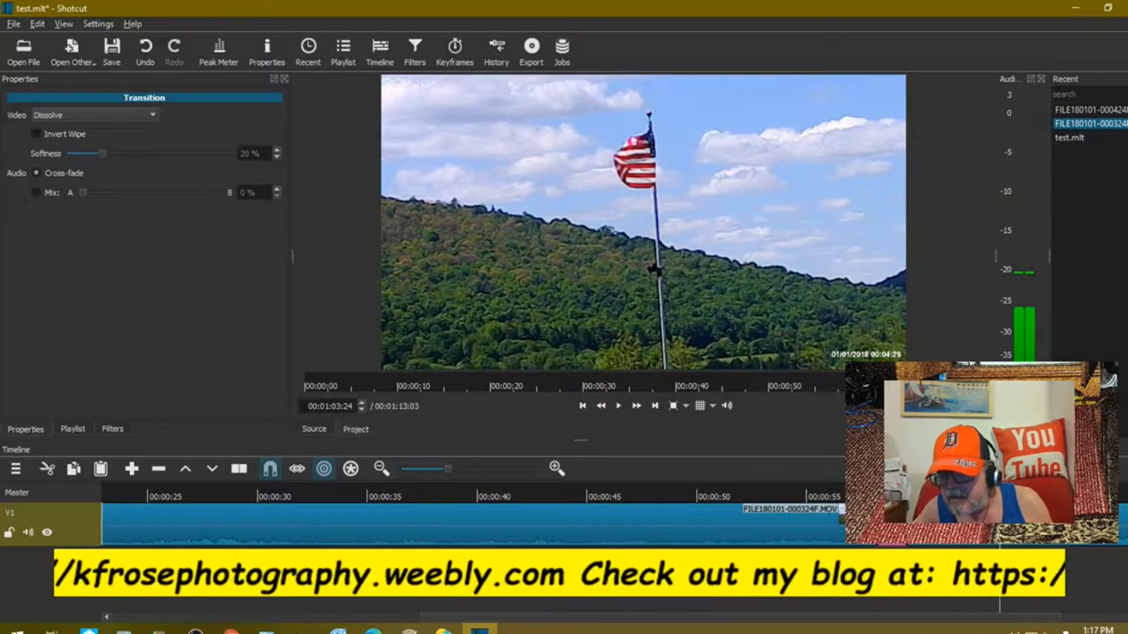
left_click_drag(906, 526, 899, 526)
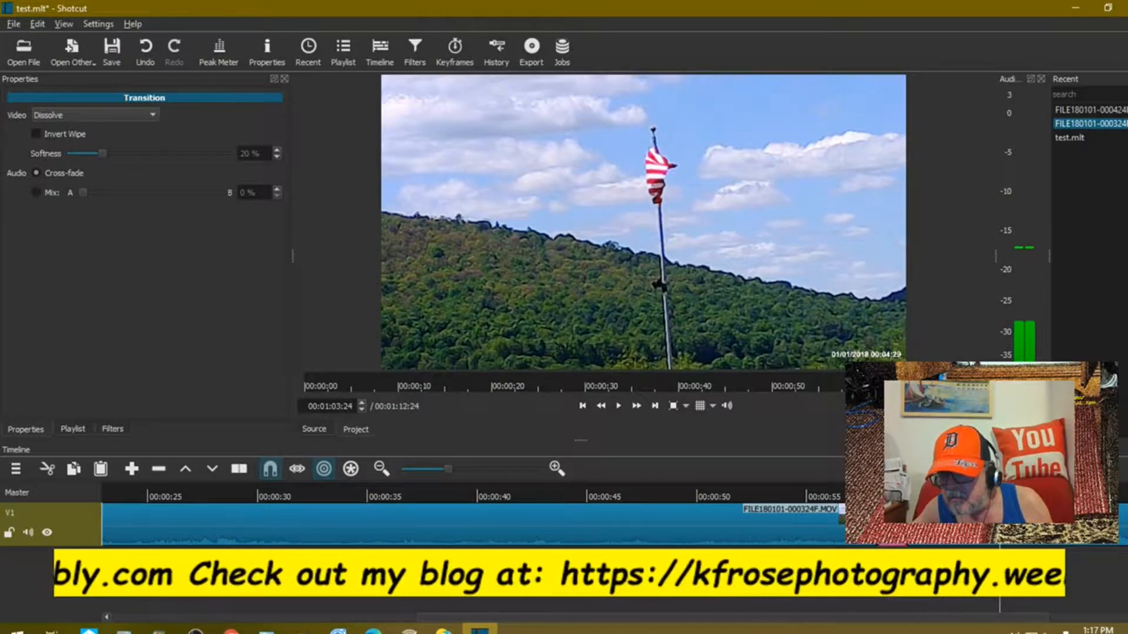
left_click(934, 526)
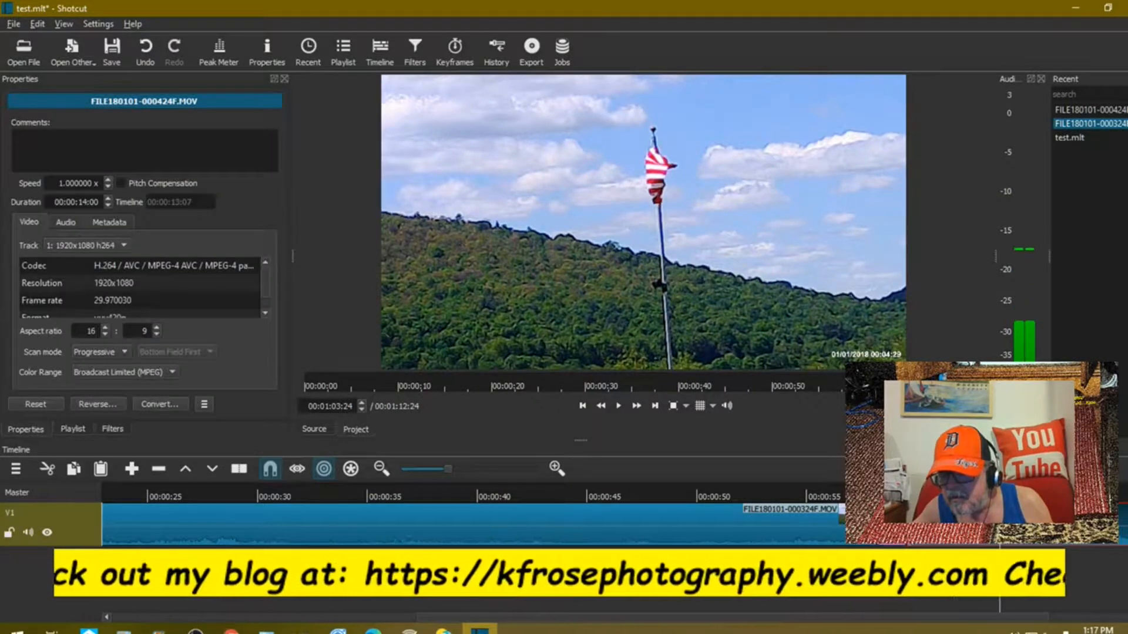
- Set the rebuilt transition between the V1 clips to Iris Circle with Invert Wipe enabled
left_click(892, 525)
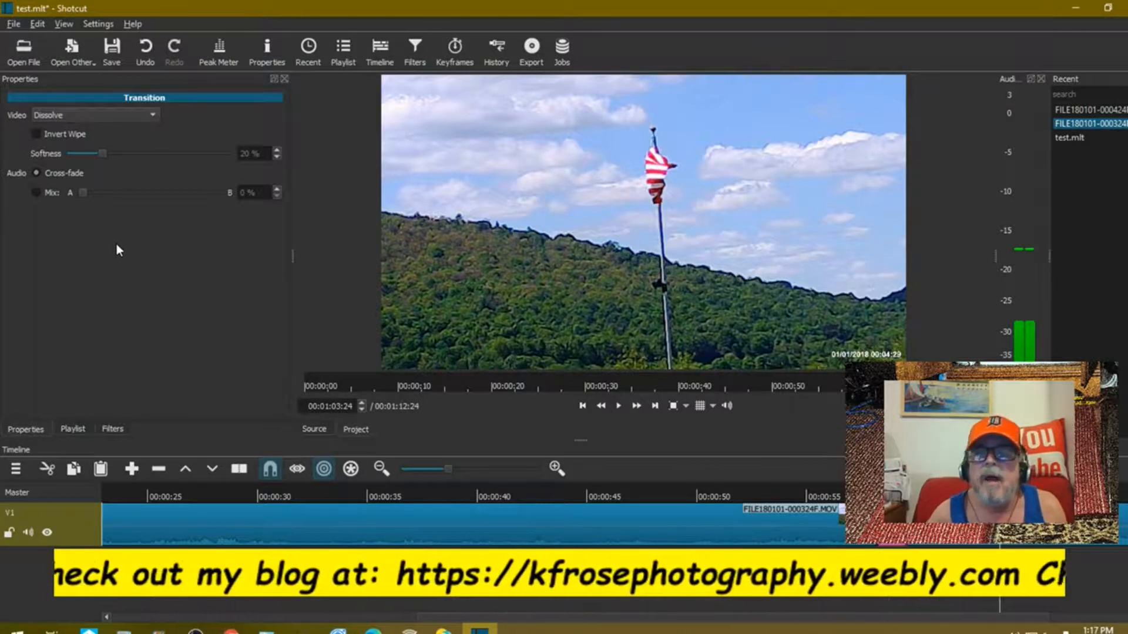
left_click(154, 117)
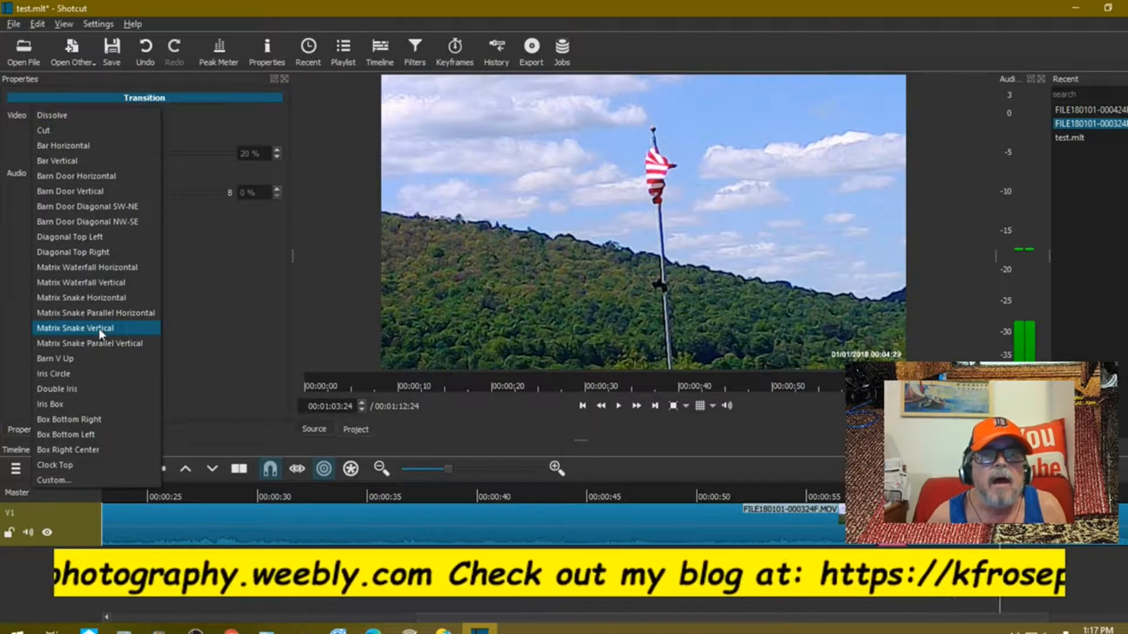
left_click(54, 373)
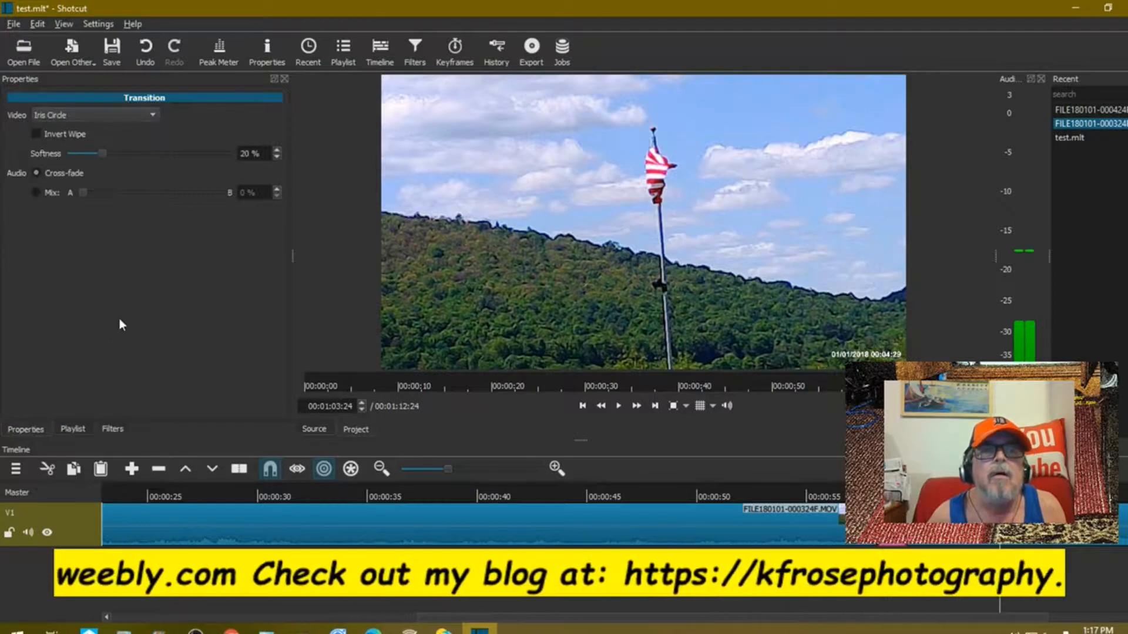
left_click(36, 134)
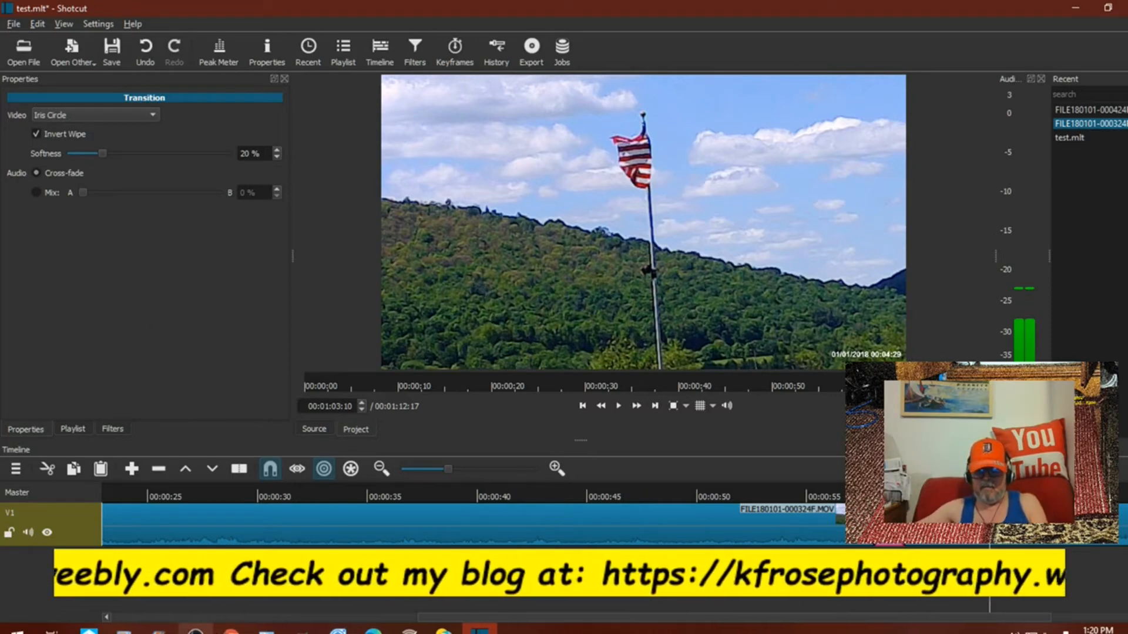
left_click(196, 630)
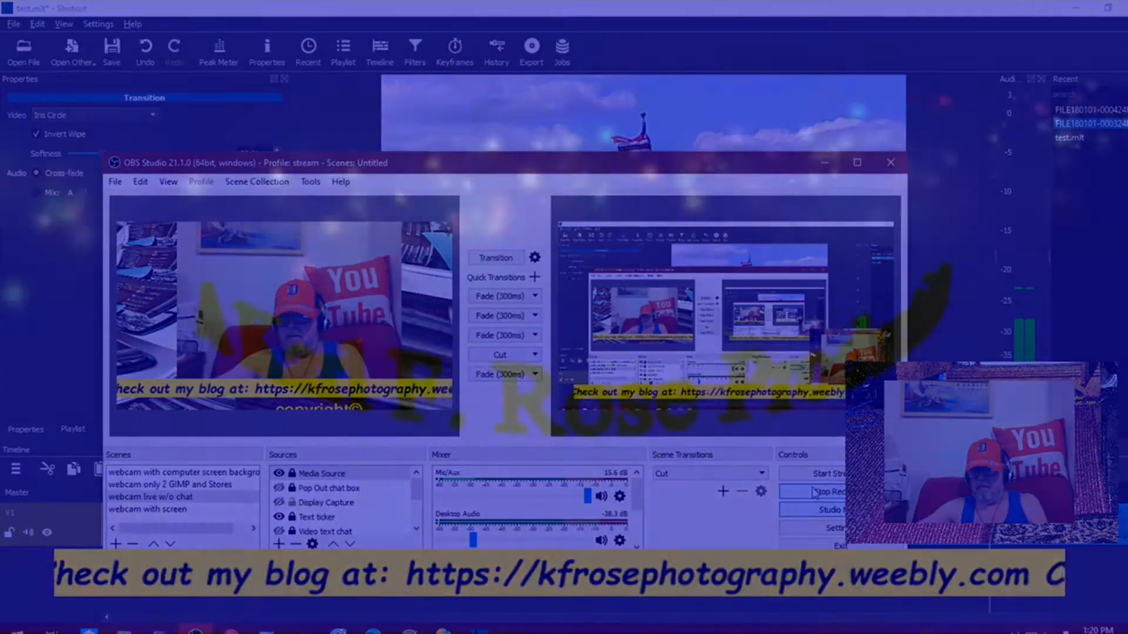